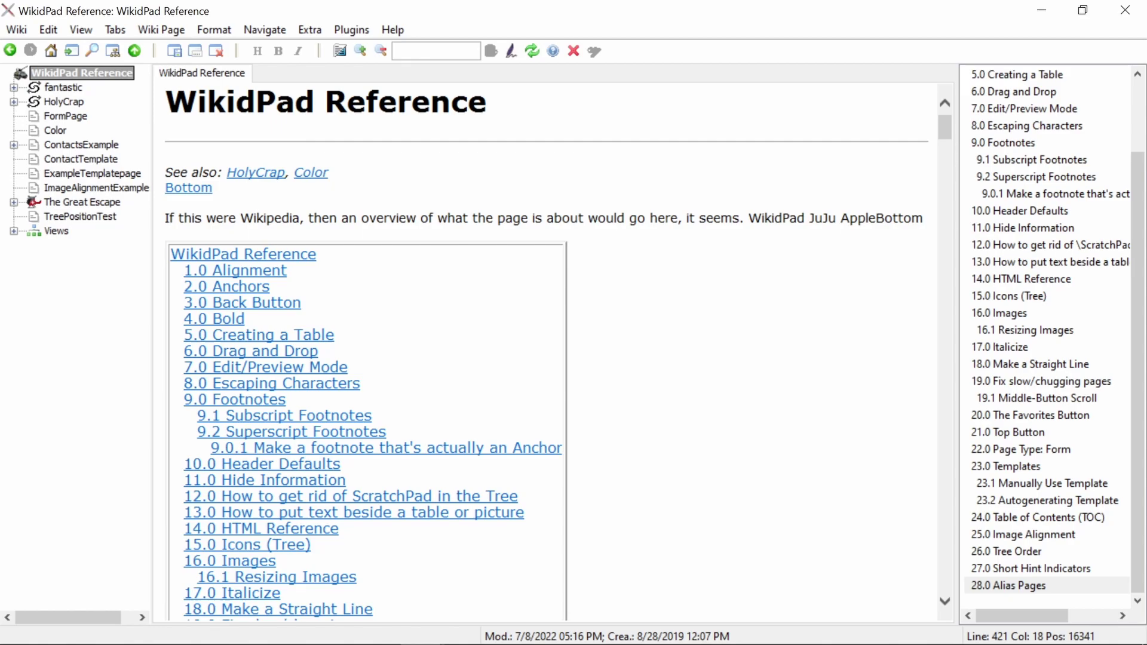
# Step: Type the heading '++ 29.0 Jump to Specific Location in Editor Mode From Preview' with a '----' rule below
pyautogui.hotkey('ctrl', 'shift', 'space')
pyautogui.write('++ 2')
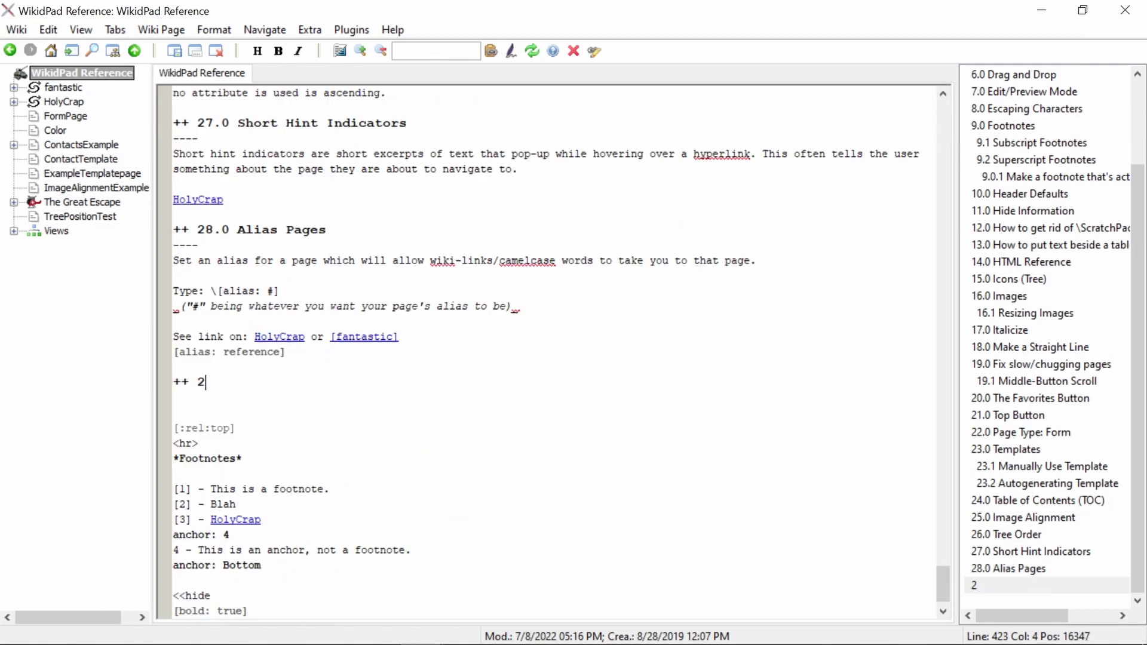
pyautogui.write('9.0 Jump to Specific Location in Editor Mode From Preview')
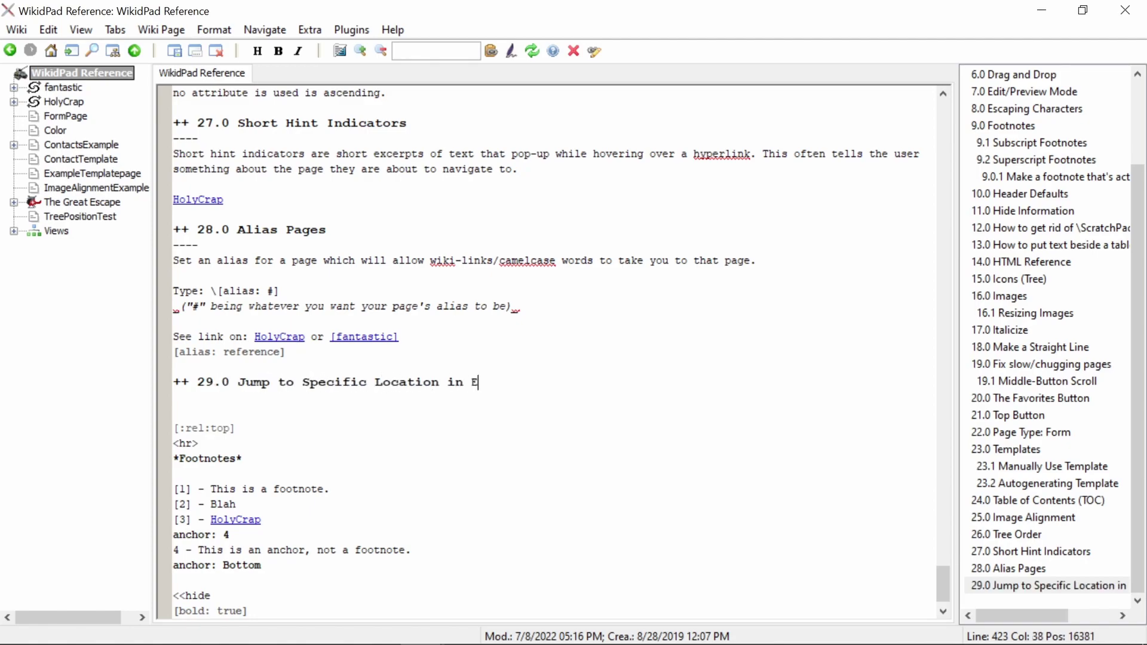
pyautogui.press('Return')
pyautogui.write('----')
pyautogui.press('Return')
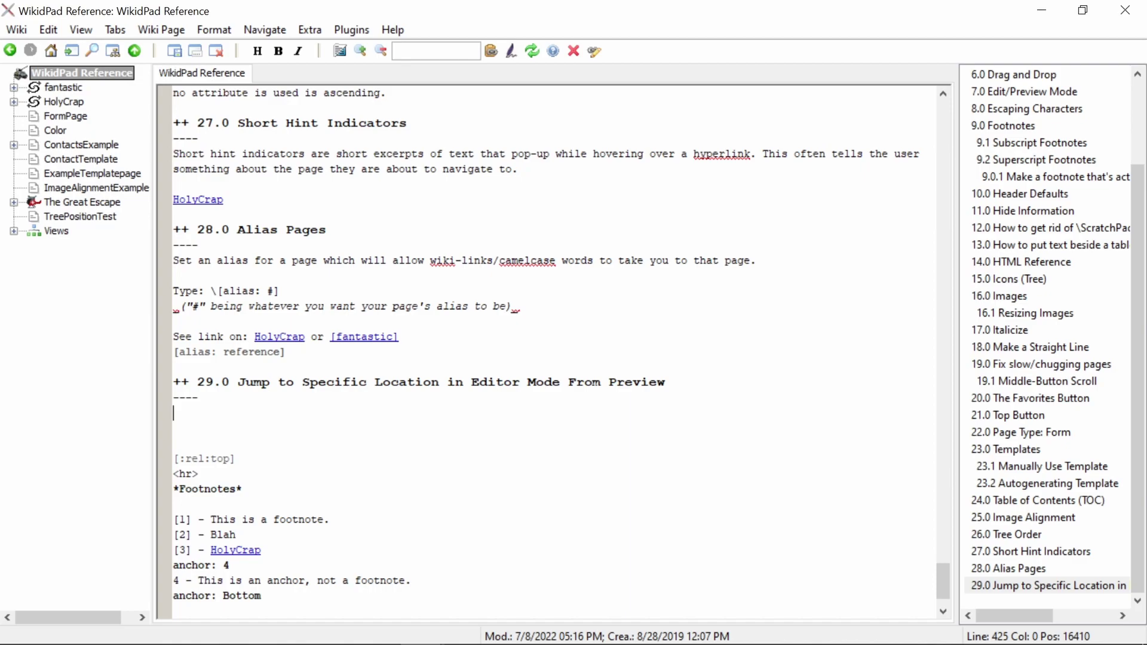
# Step: Enable 'Synchronize editor by preview selection' on the Editor page of Extra > Options
pyautogui.click(309, 31)
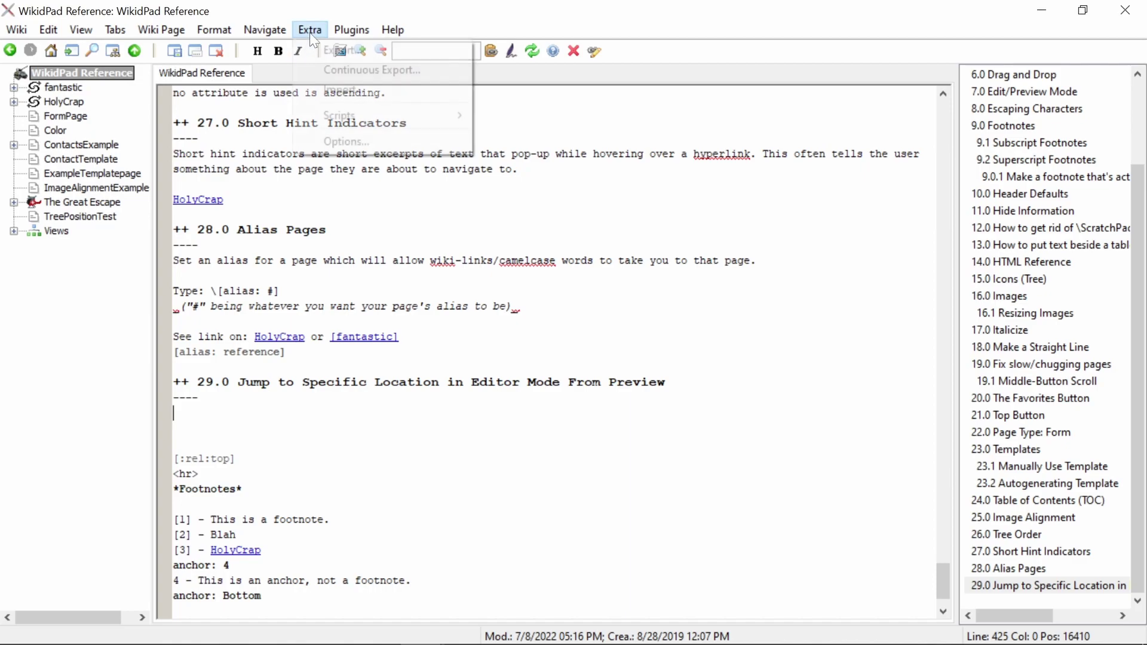
pyautogui.click(319, 135)
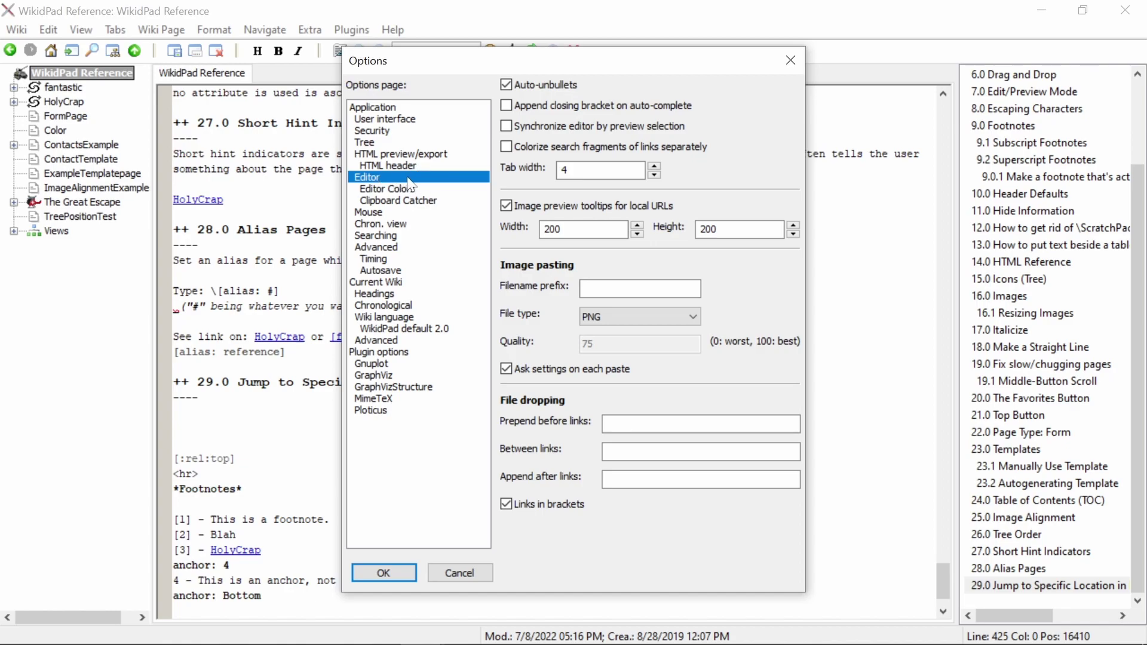
pyautogui.click(553, 127)
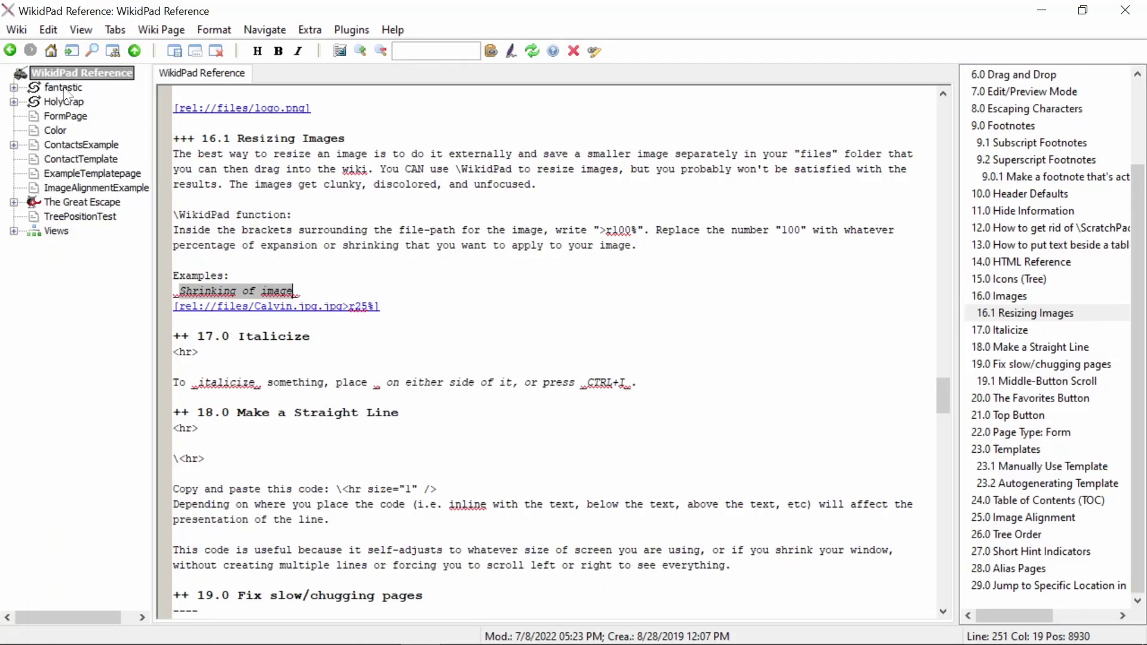
# Step: Under 29.0, write the intro line 'To jump to a specific location…' and step '1. Select the EXTRA tab'
pyautogui.click(1034, 592)
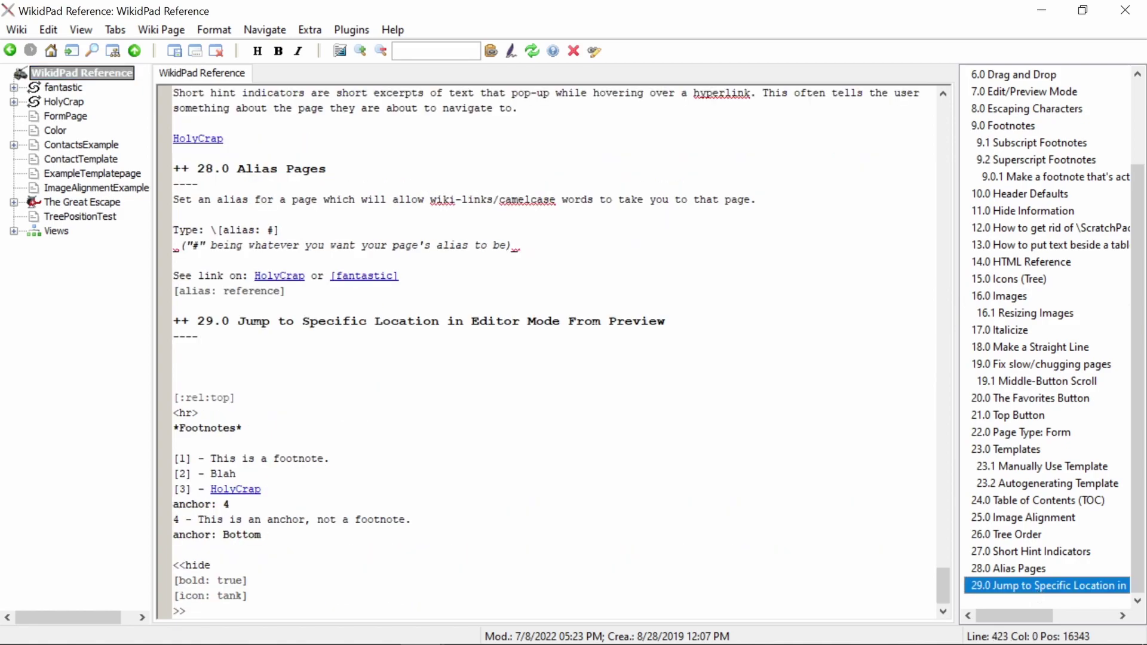
pyautogui.write('To j')
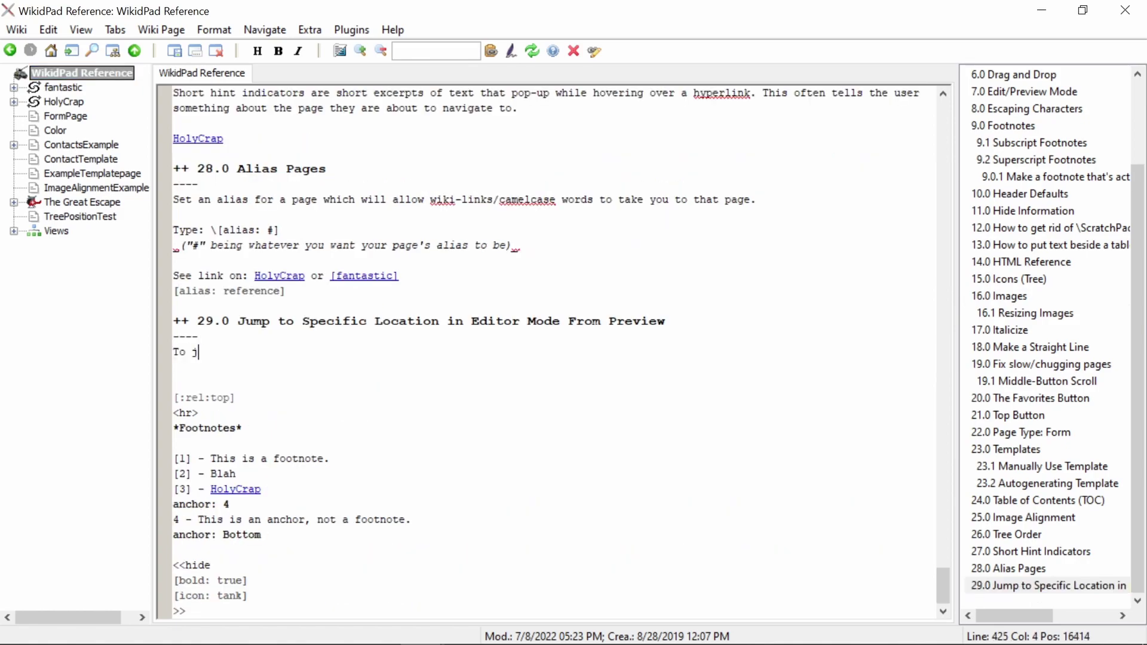
pyautogui.write('ump to a specific location in the ')
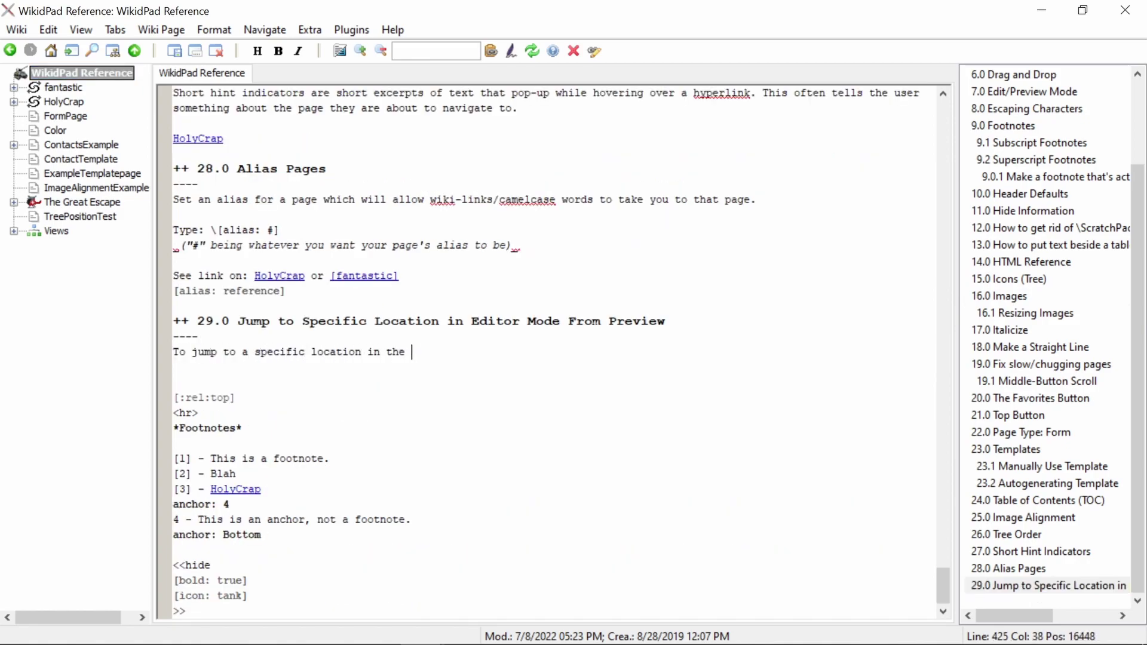
pyautogui.write('Editor mode from the Preview mode:')
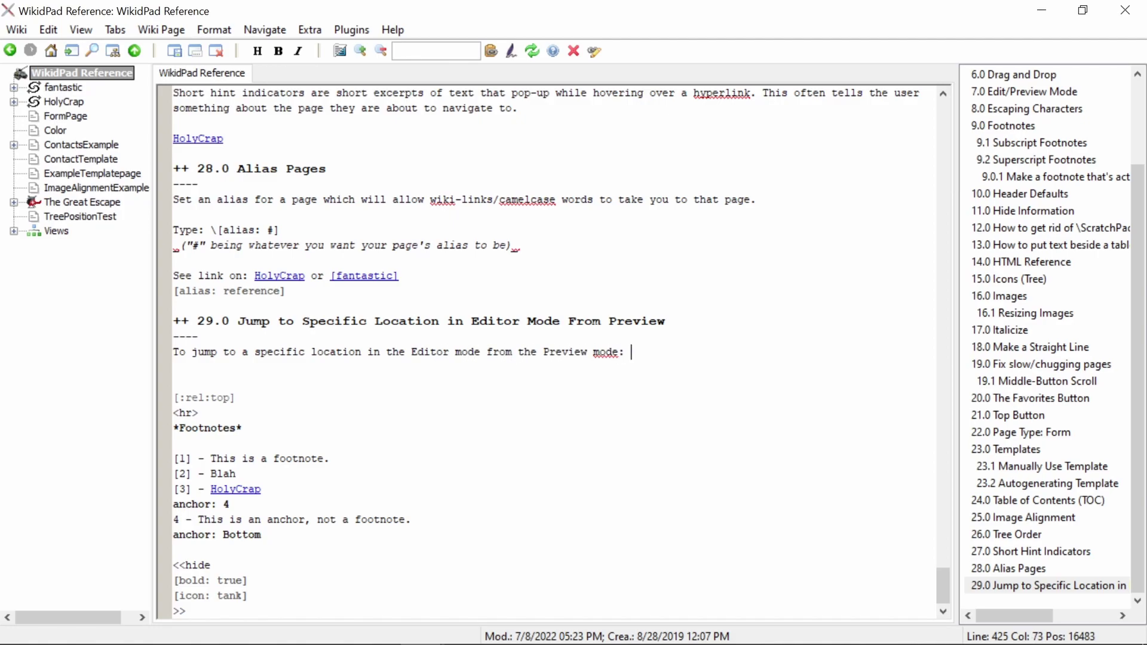
pyautogui.press('Return')
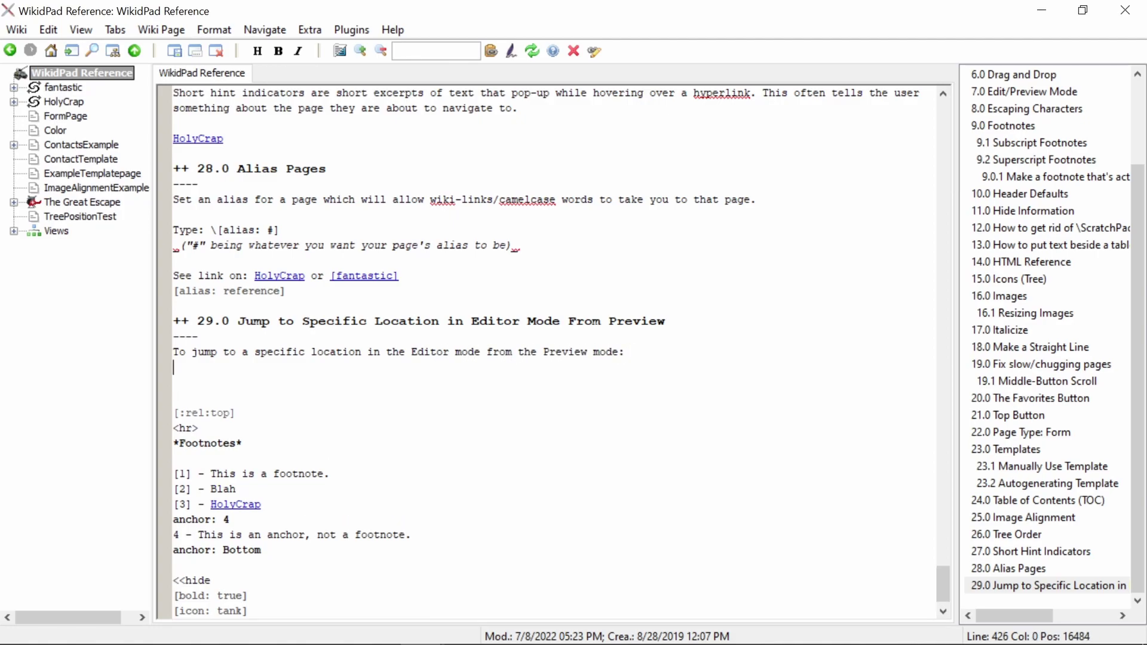
pyautogui.write('1. Select the E')
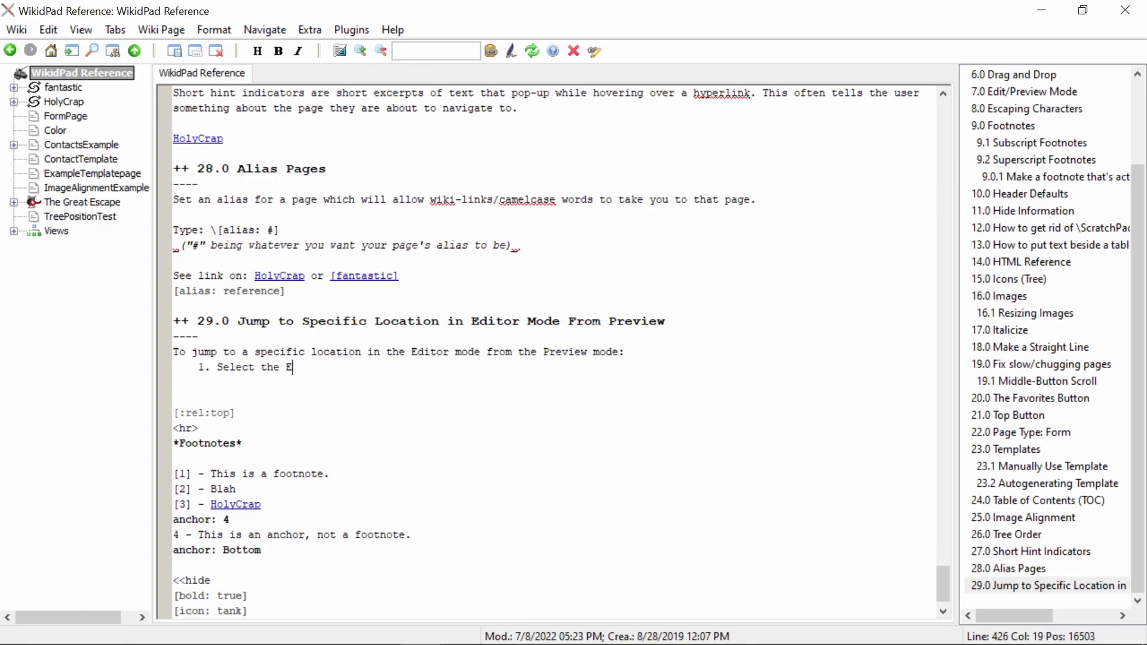
pyautogui.write('XTRA tab')
# Step: Add the steps Select OPTIONS, Navigate to EDITOR, Check SYNCHRONIZE EDITOR BY PREVIEW SELECTION, and Select OK
pyautogui.press('Return')
pyautogui.write('Select OPTIONS')
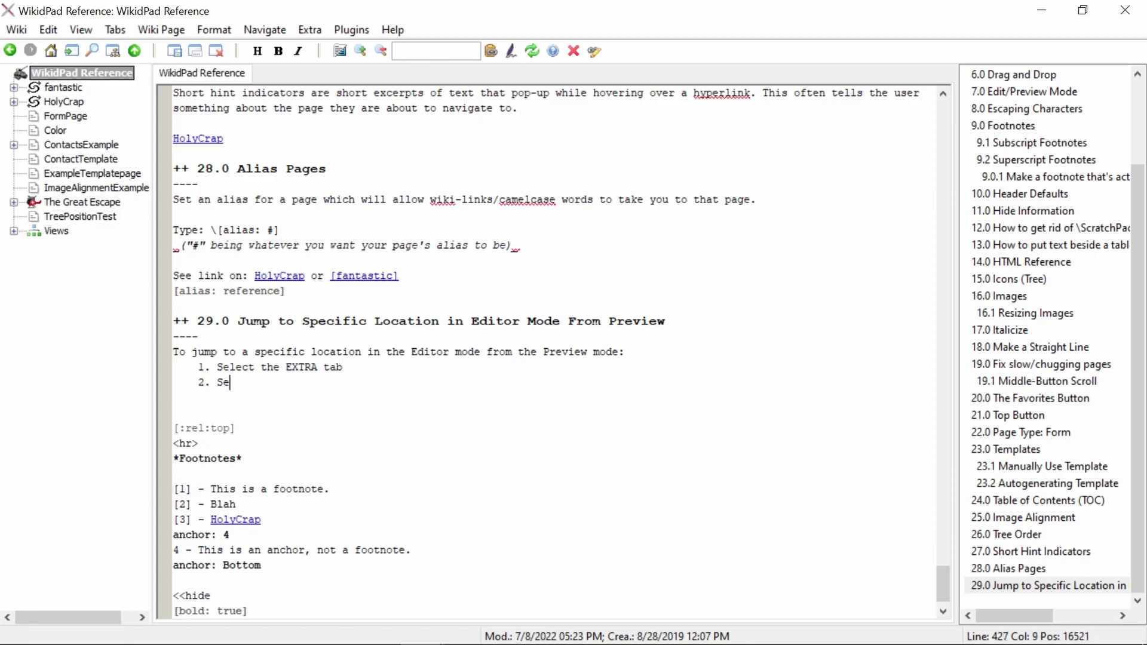
pyautogui.press('Return')
pyautogui.write('Navigate')
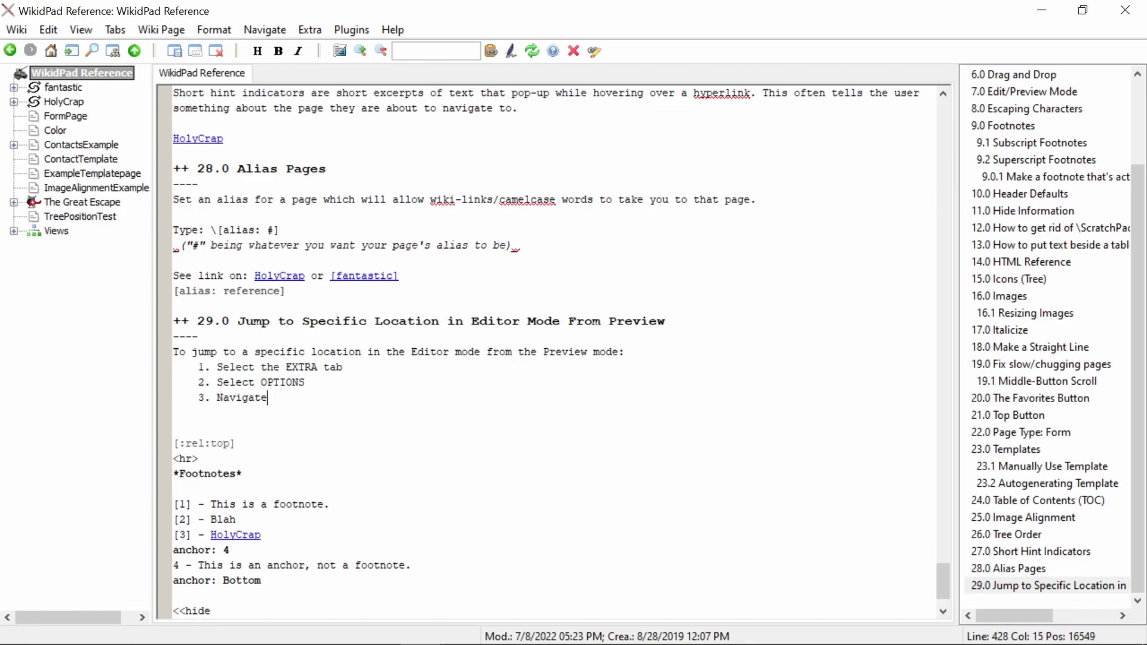
pyautogui.write(' to EDITOR in diaglogue tree')
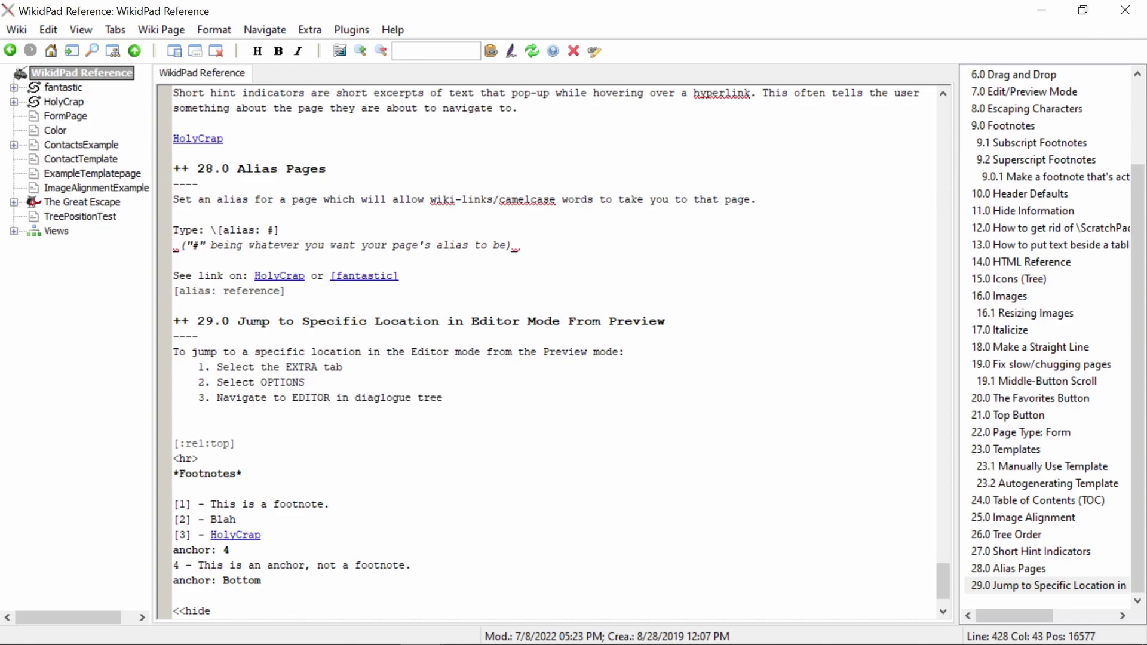
pyautogui.press('Return')
pyautogui.write('Check ')
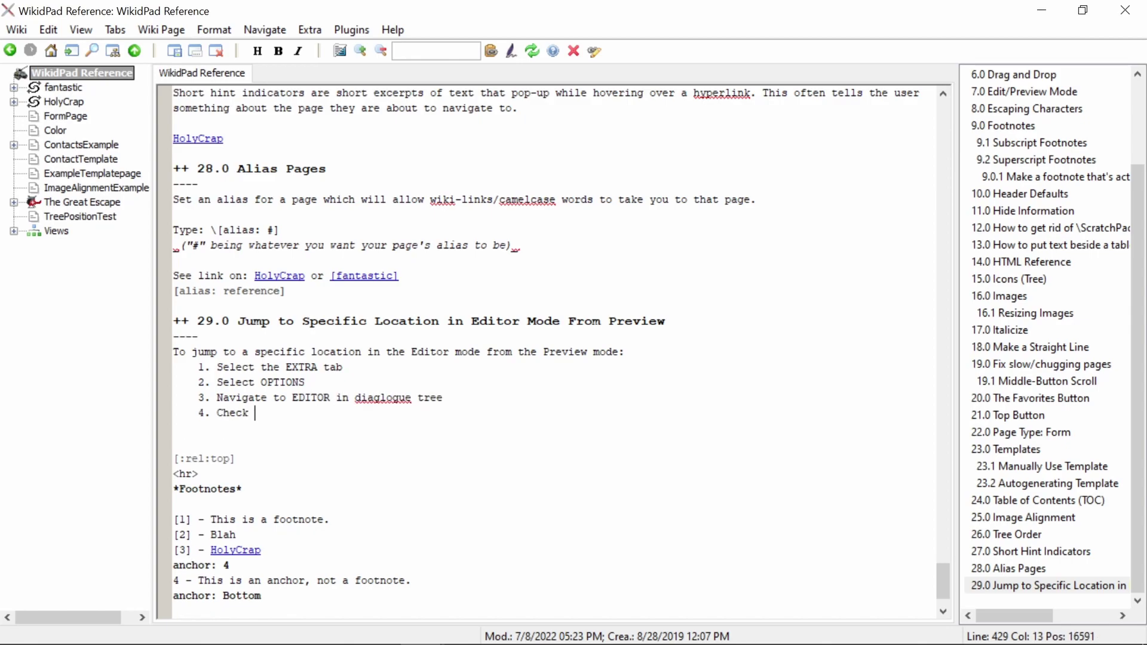
pyautogui.write('SYNCHRONIZE EDITOR BY PREVIEW SELE')
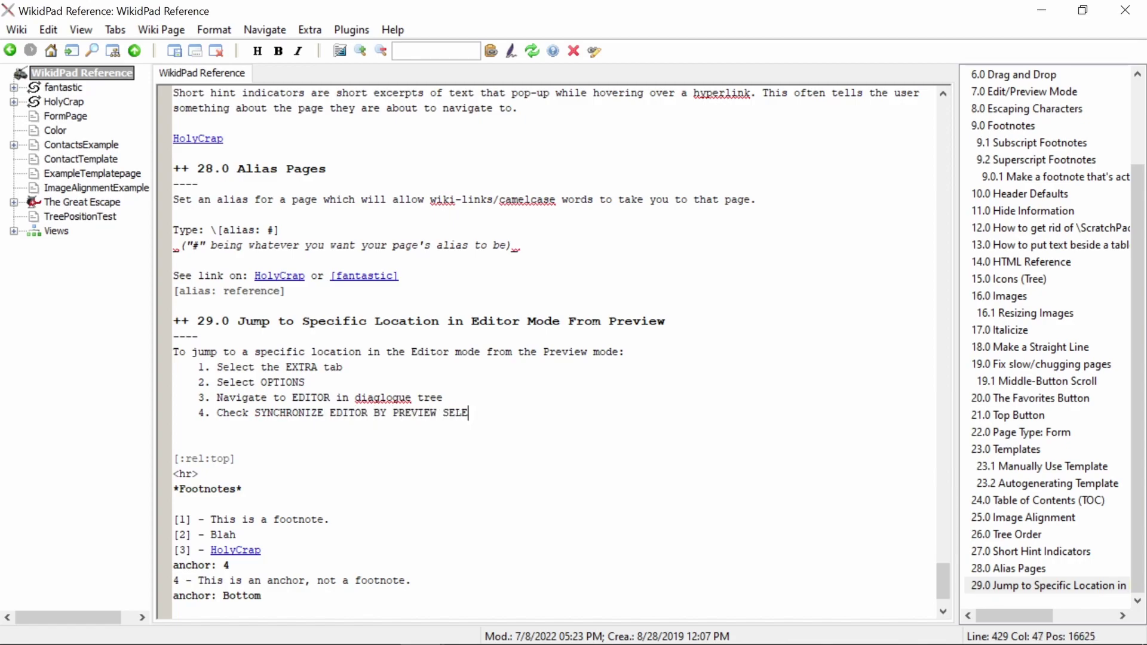
pyautogui.write('CTION box')
pyautogui.press('Return')
pyautogui.write('Select OK')
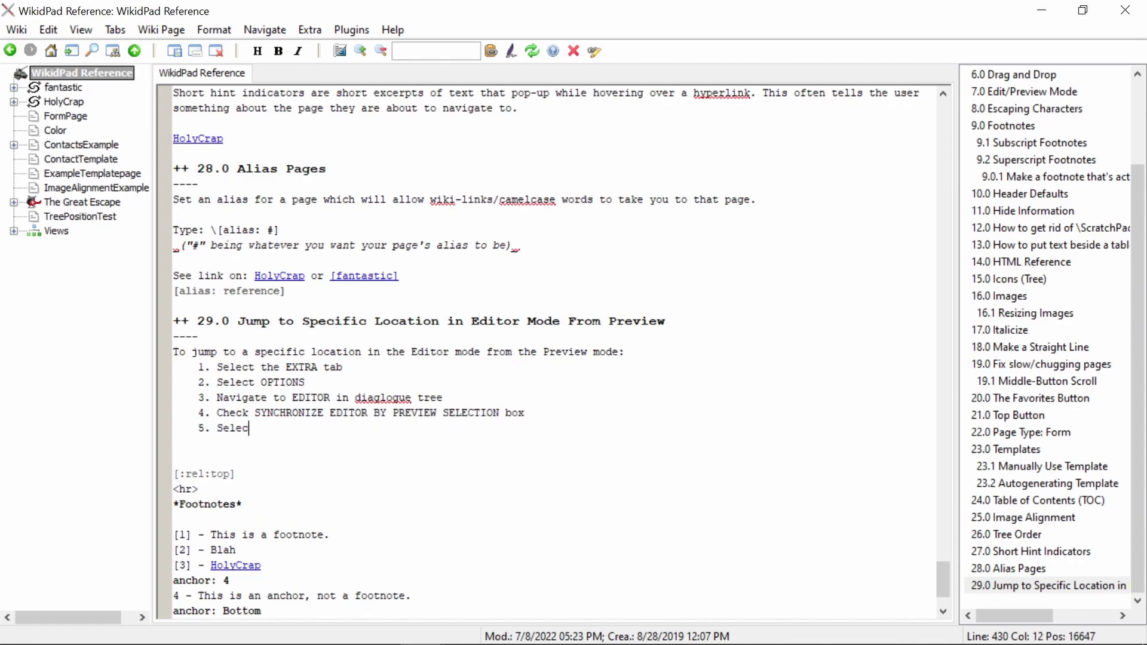
# Step: Add a blank line and paste the two prepared explanation paragraphs after step 5
pyautogui.press('Return')
pyautogui.press('BackSpace')
pyautogui.press('BackSpace')
pyautogui.press('BackSpace')
pyautogui.press('BackSpace')
pyautogui.press('BackSpace')
pyautogui.press('BackSpace')
pyautogui.press('BackSpace')
pyautogui.press('Return')
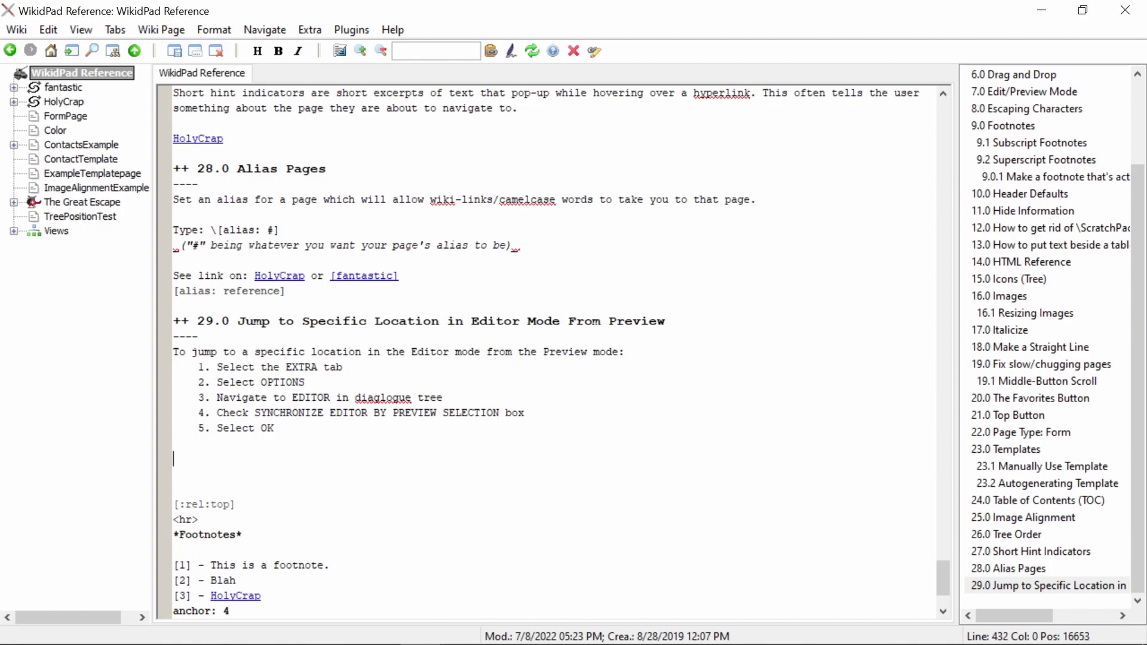
pyautogui.write('Now,')
pyautogui.press('BackSpace')
pyautogui.press('BackSpace')
pyautogui.press('BackSpace')
pyautogui.press('BackSpace')
pyautogui.hotkey('alt', 'Tab')
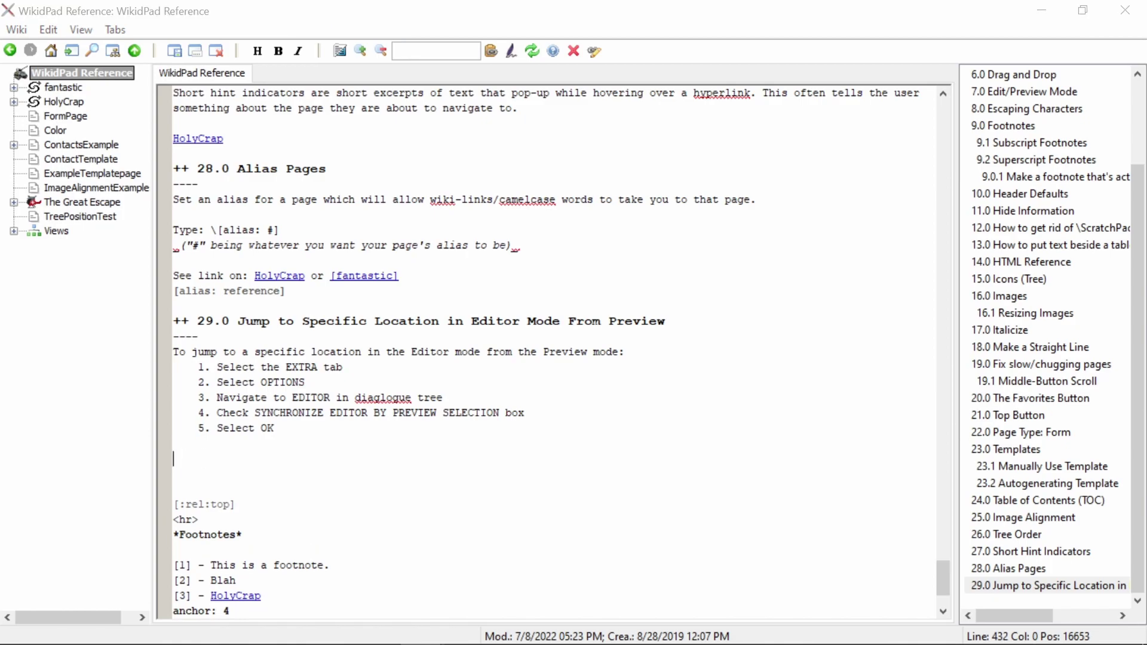
pyautogui.hotkey('alt', 'Tab')
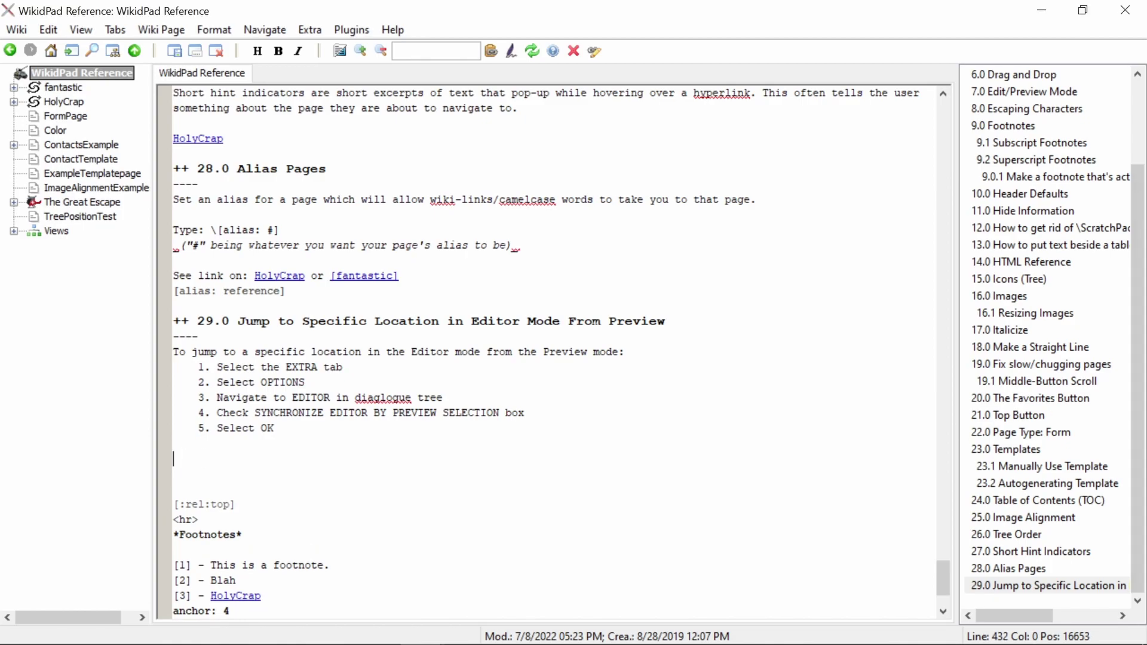
pyautogui.write('Now, in the Preview mode, navigate to an area of interest, highlight a word or phrase by clicking and dragging, or by double-clicking, then use the keyboard shortcut (CTRL + SHIFT + SPACE) or click on the Preview/Editor icon in the toolbar to navigate to the Editor view.  You should arrive in the reciprocal location you selected in the Preview mode. This is not, unfortunately, applicable in the opposite direction. It should be noted that WikidPad appears to "search" for the selected word, so you may be taken to a previous occurrence of the same word. To avoid complications, pick something unique.')
pyautogui.scroll(-2, 552, 353)
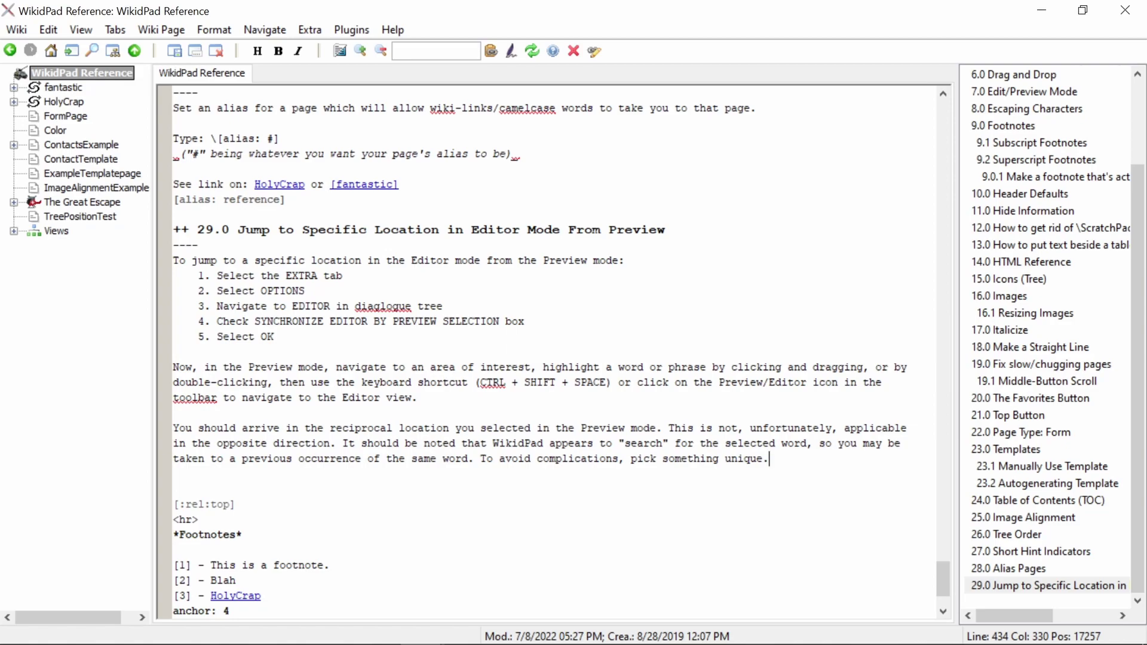
# Step: In Preview, go to 20.0 The Favorites Button, select SHOW IN TOOLBAR, and open the editor there
pyautogui.hotkey('ctrl', 'shift', 'space')
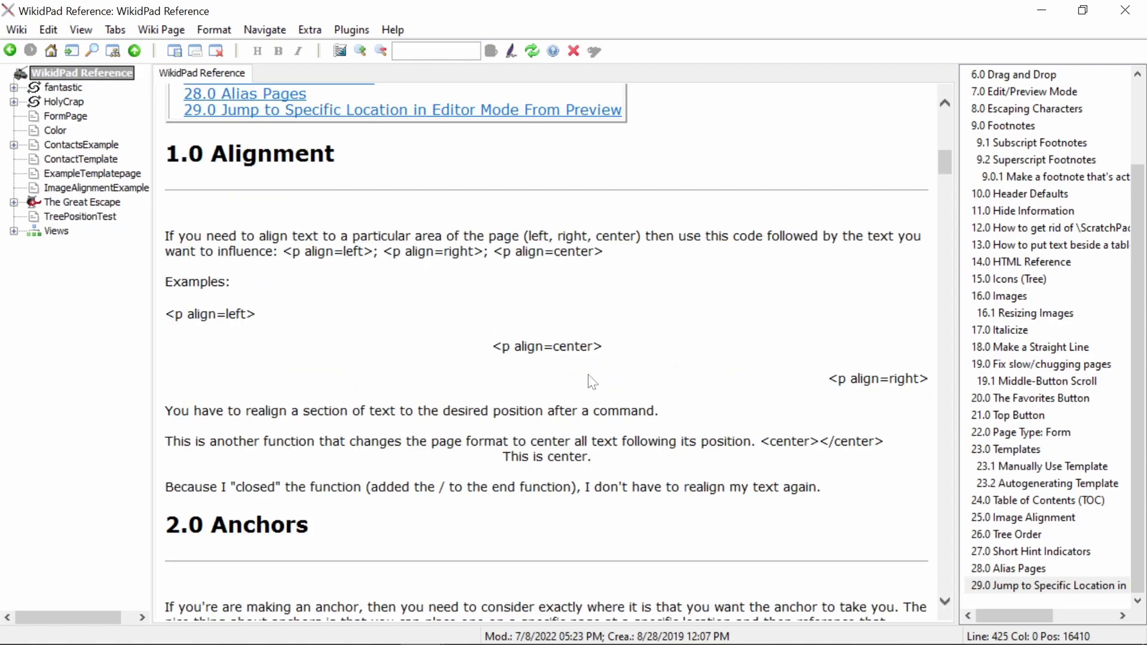
pyautogui.scroll(10, 834, 273)
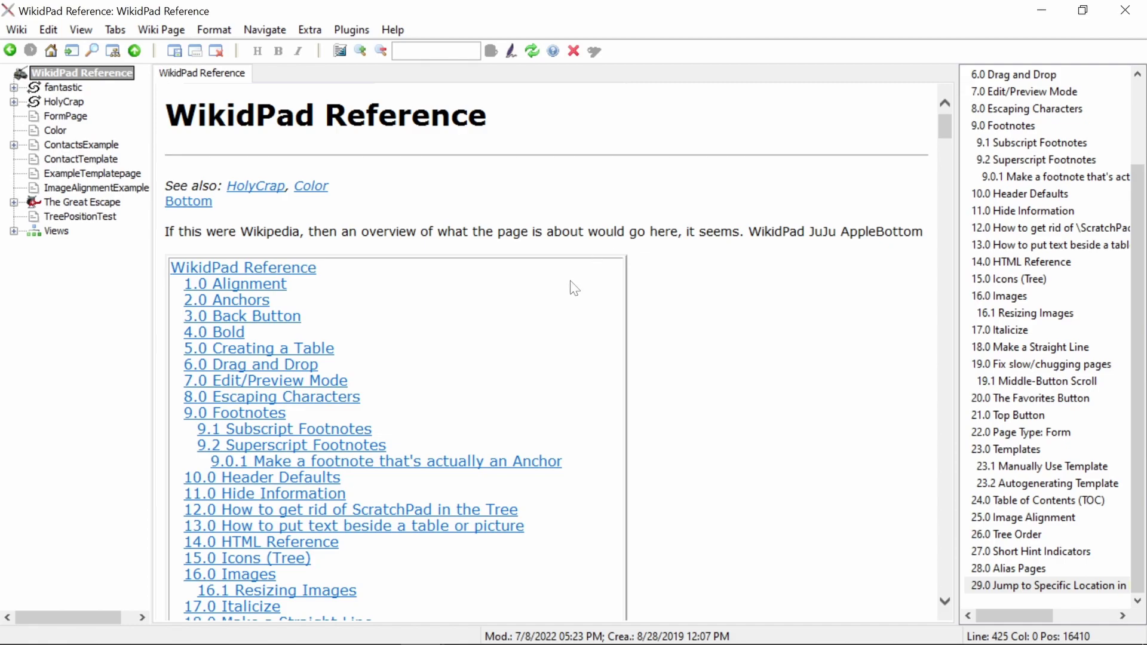
pyautogui.scroll(-10, 573, 288)
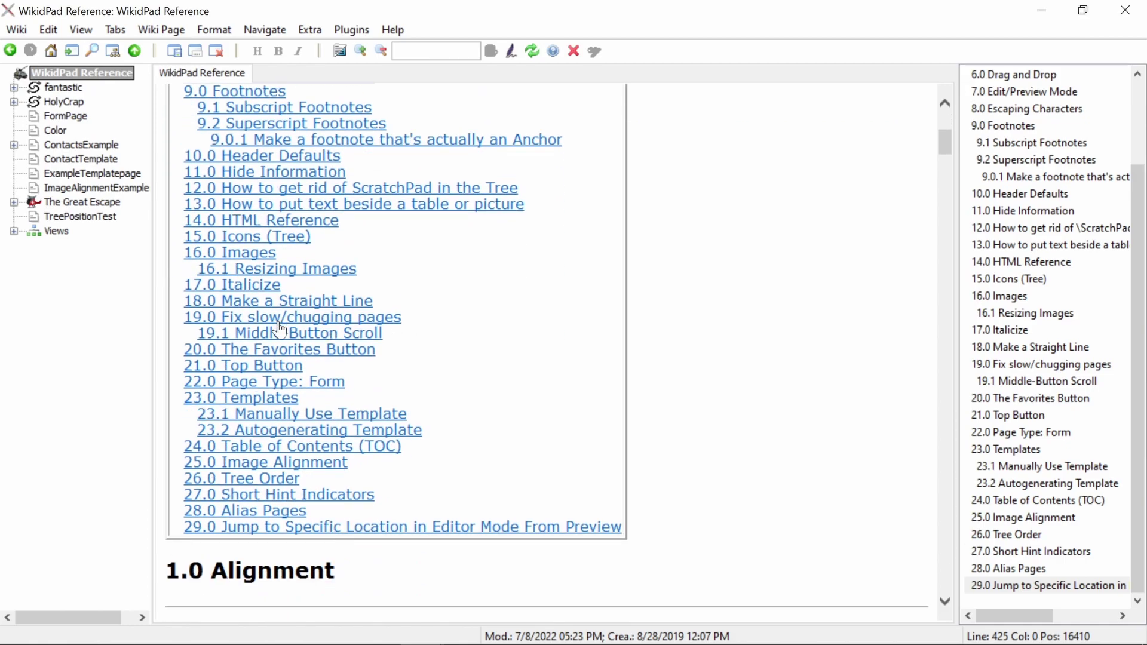
pyautogui.click(280, 328)
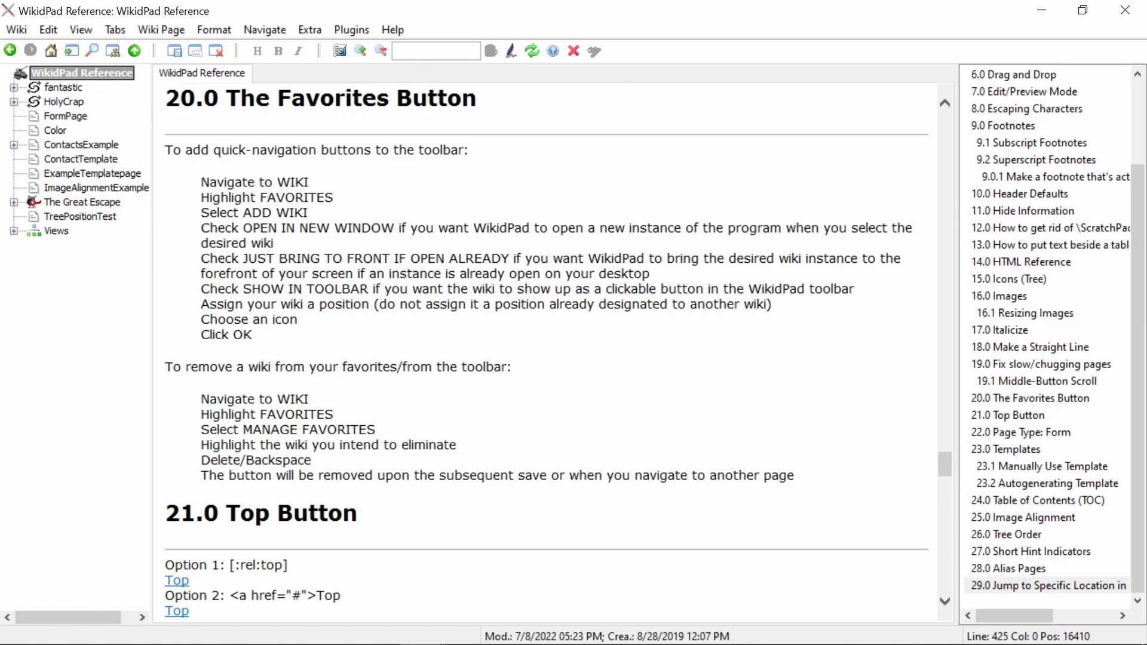
pyautogui.moveTo(243, 289); pyautogui.dragTo(372, 290)
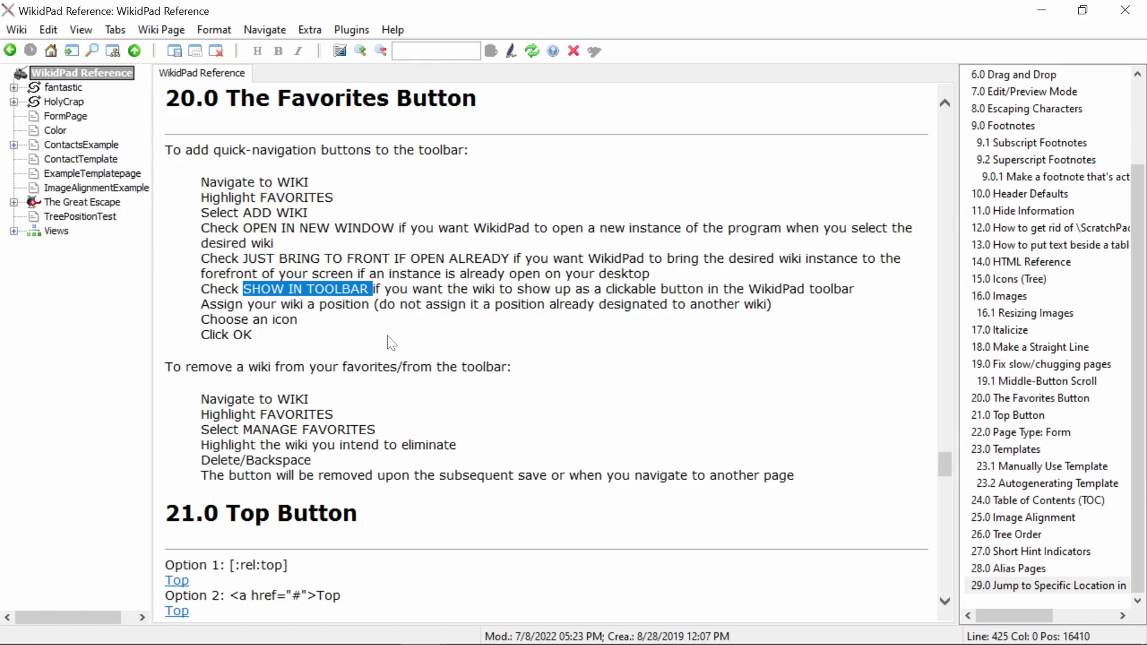
pyautogui.click(339, 52)
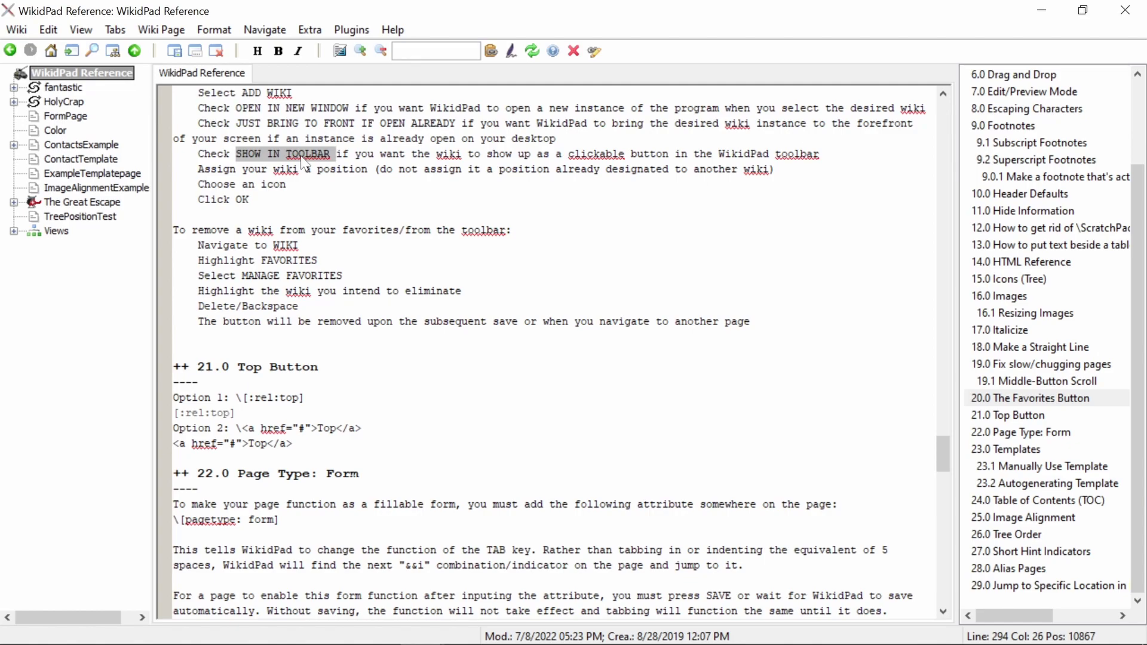
pyautogui.scroll(3, 300, 155)
# Step: Select 'can control details' in the editor's section 25.0 and switch back to Preview
pyautogui.press('Down')
pyautogui.press('Down')
pyautogui.press('Down')
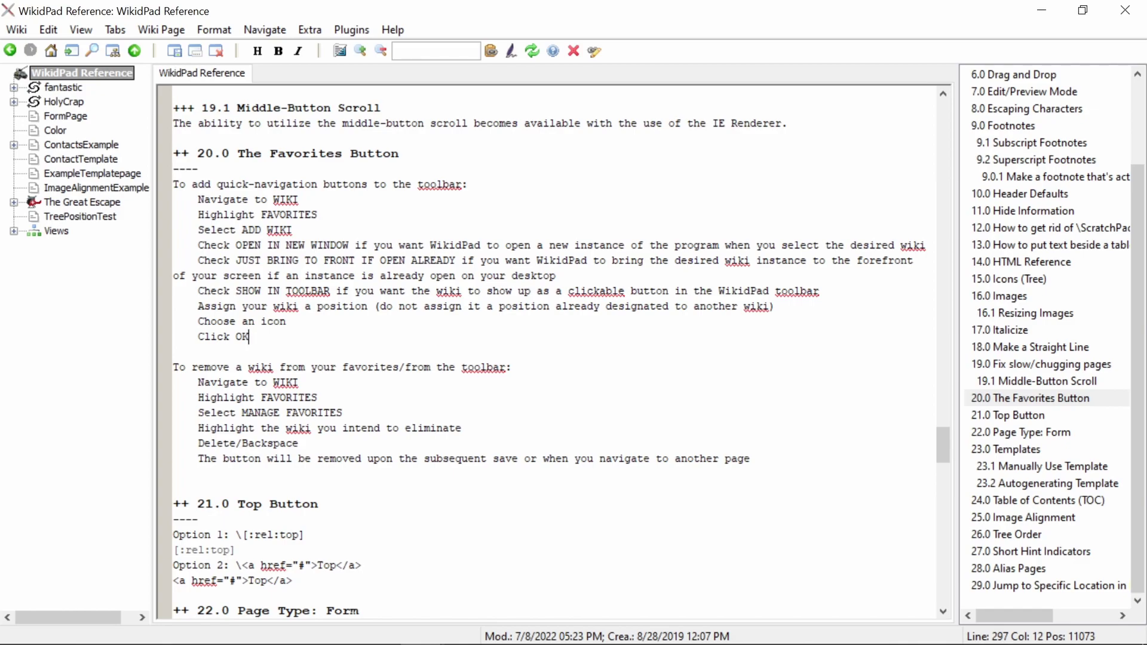
pyautogui.scroll(-20, 553, 353)
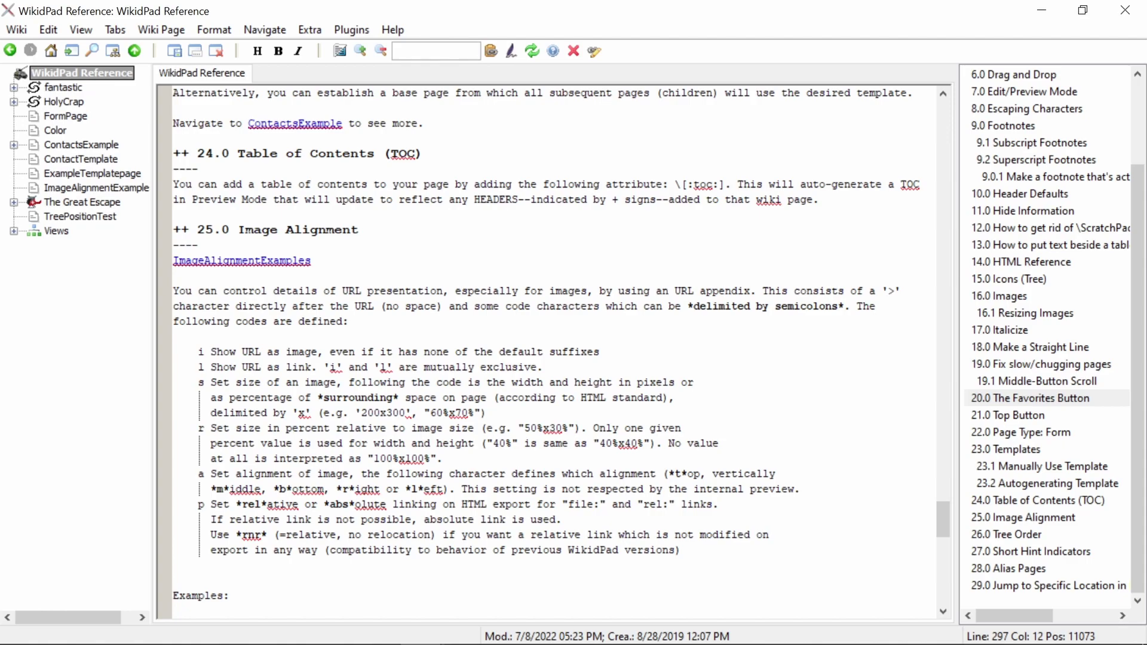
pyautogui.moveTo(198, 291); pyautogui.dragTo(318, 291)
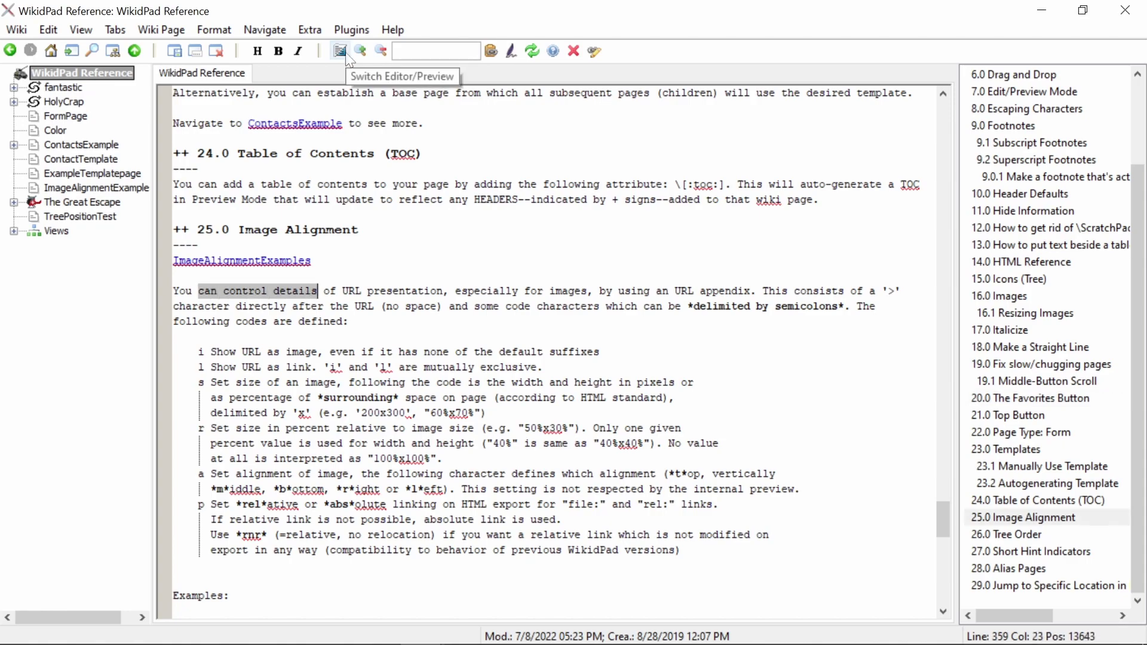
pyautogui.click(347, 55)
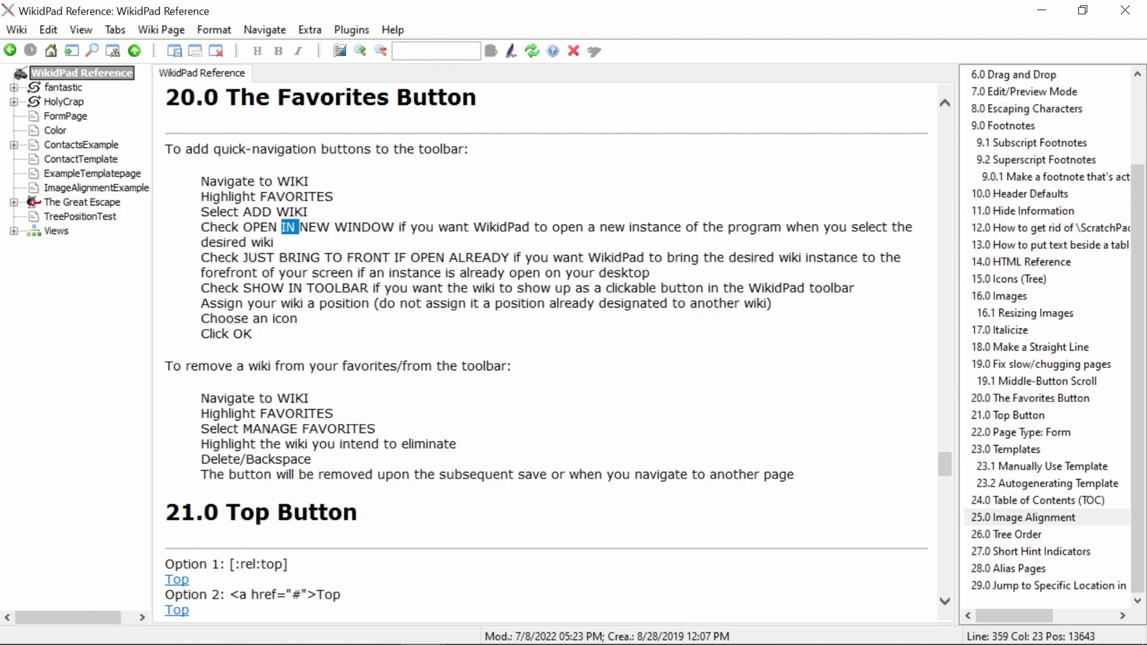
# Step: Double-click several words in the Preview to confirm the editor selection isn't carried over
pyautogui.doubleClick(424, 229)
pyautogui.doubleClick(541, 230)
pyautogui.click(544, 231)
pyautogui.doubleClick(593, 227)
pyautogui.doubleClick(714, 227)
pyautogui.click(641, 333)
# Step: Select the 'Shrinking of image' line in Preview, open the editor there, then return to section 29.0
pyautogui.scroll(10, 451, 336)
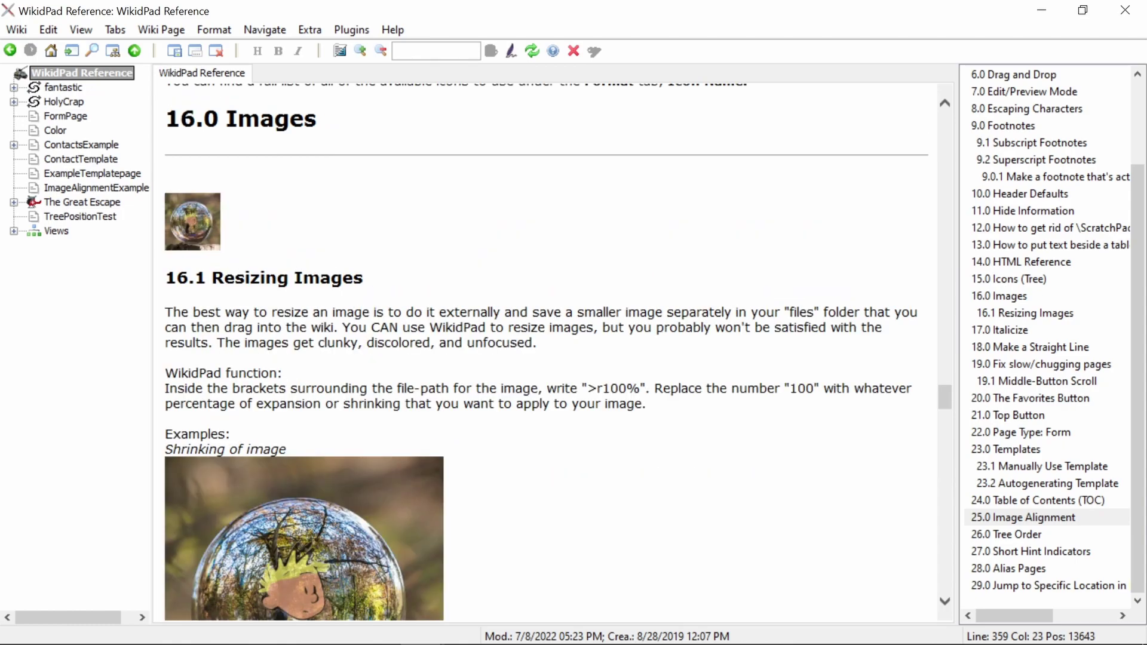
pyautogui.tripleClick(256, 453)
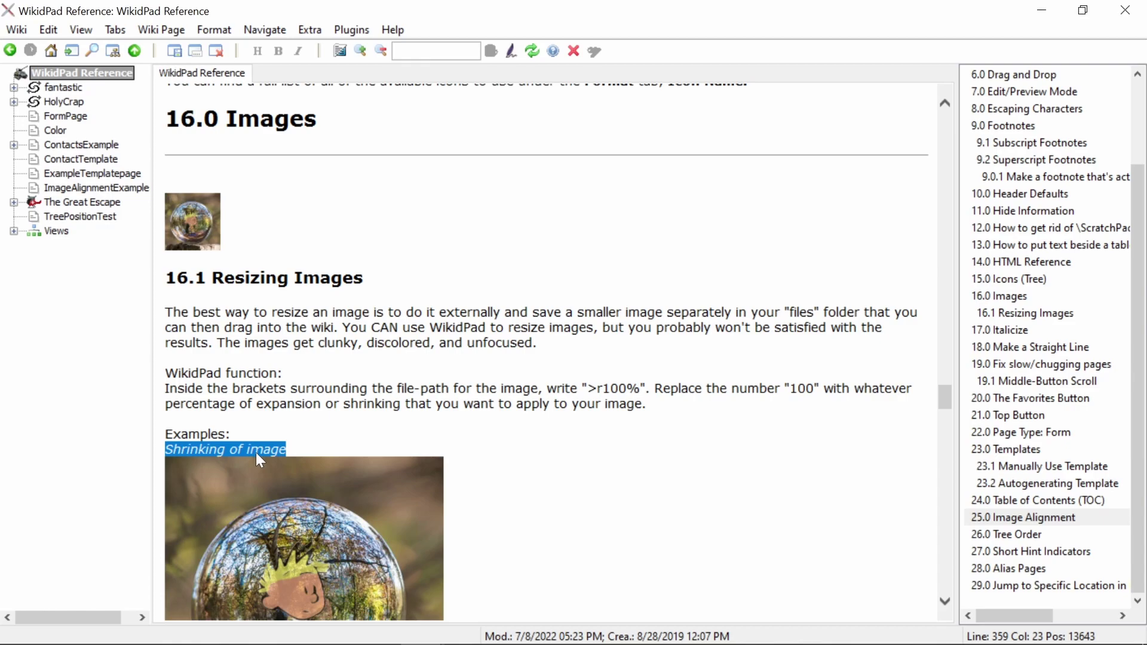
pyautogui.hotkey('ctrl', 'shift', 'space')
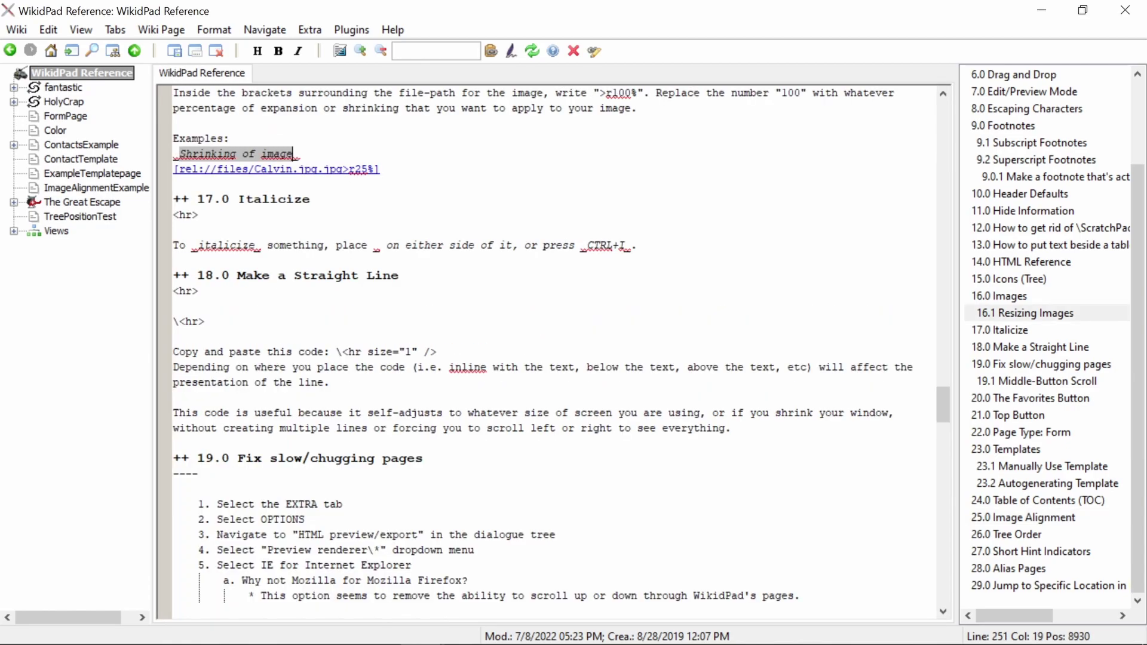
pyautogui.scroll(2, 561, 353)
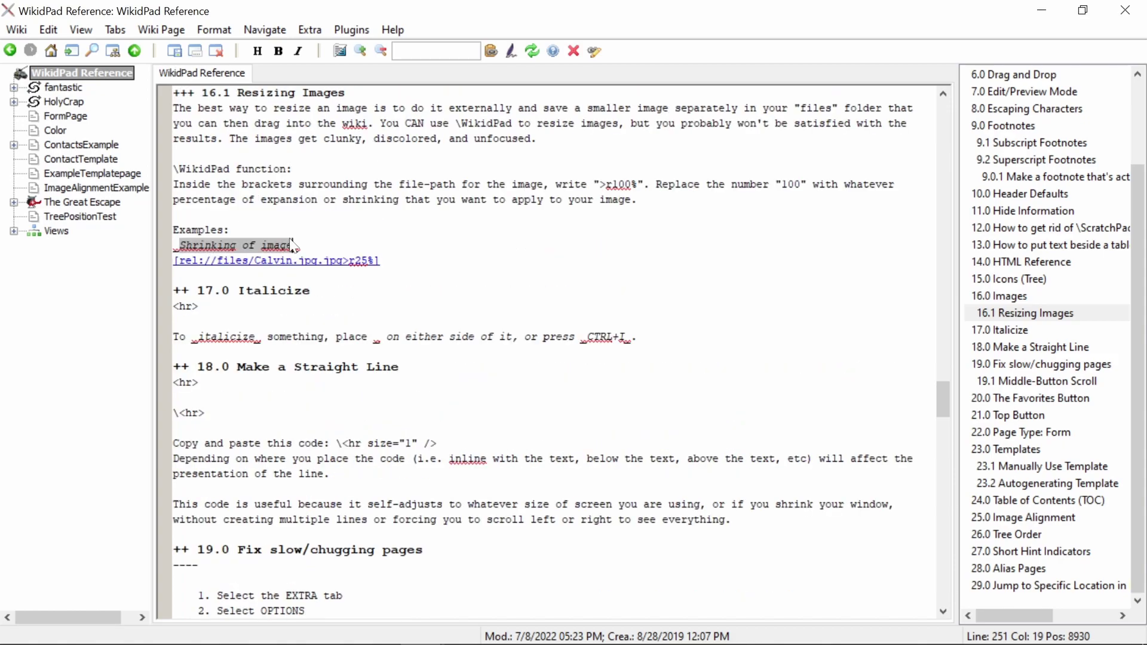
pyautogui.scroll(1, 561, 352)
pyautogui.hotkey('ctrl', 'End')
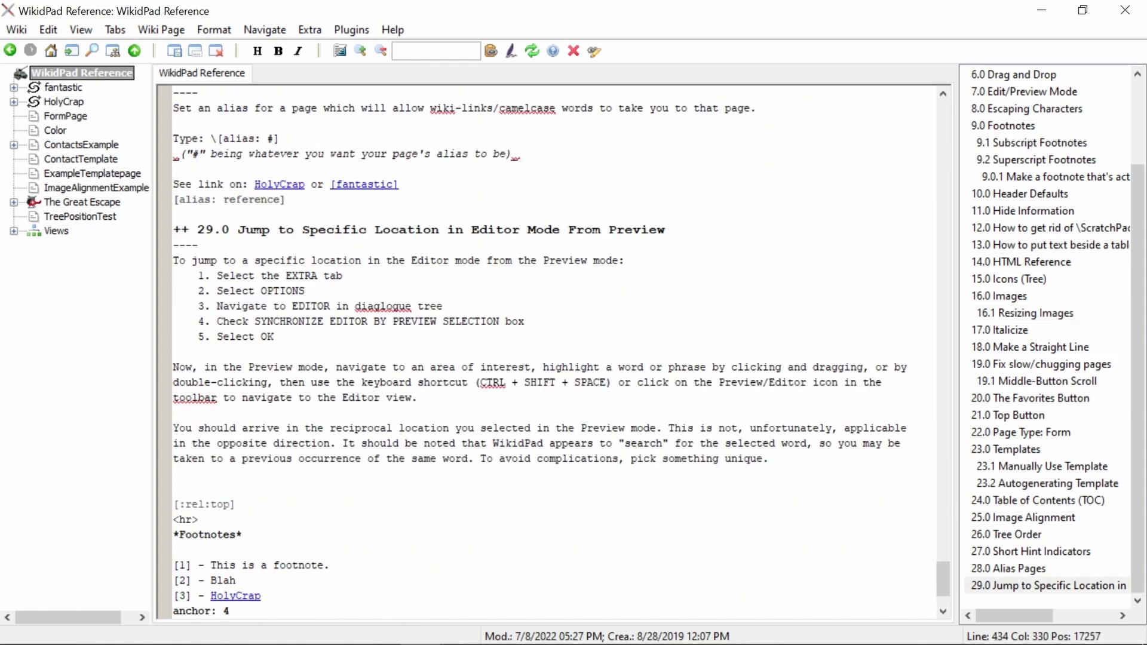